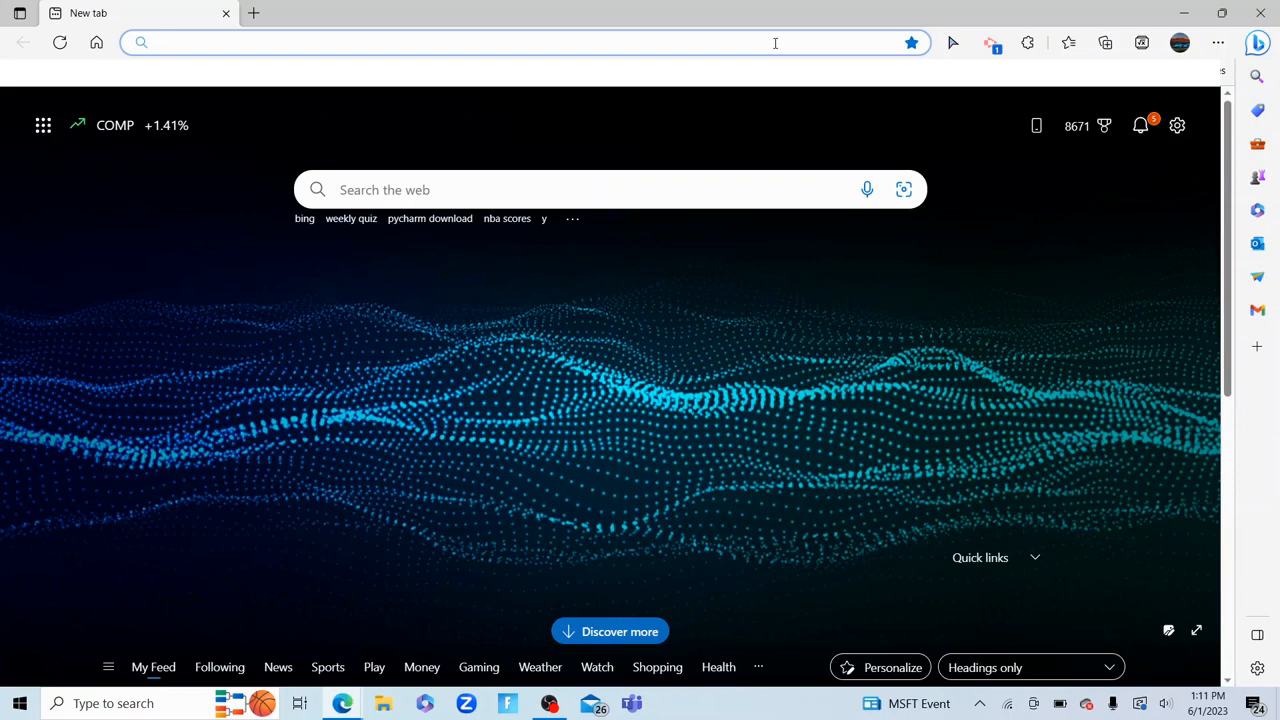
# Search the web for "pycharm download" and open the JetBrains PyCharm download page
pyautogui.write('pycharm download')
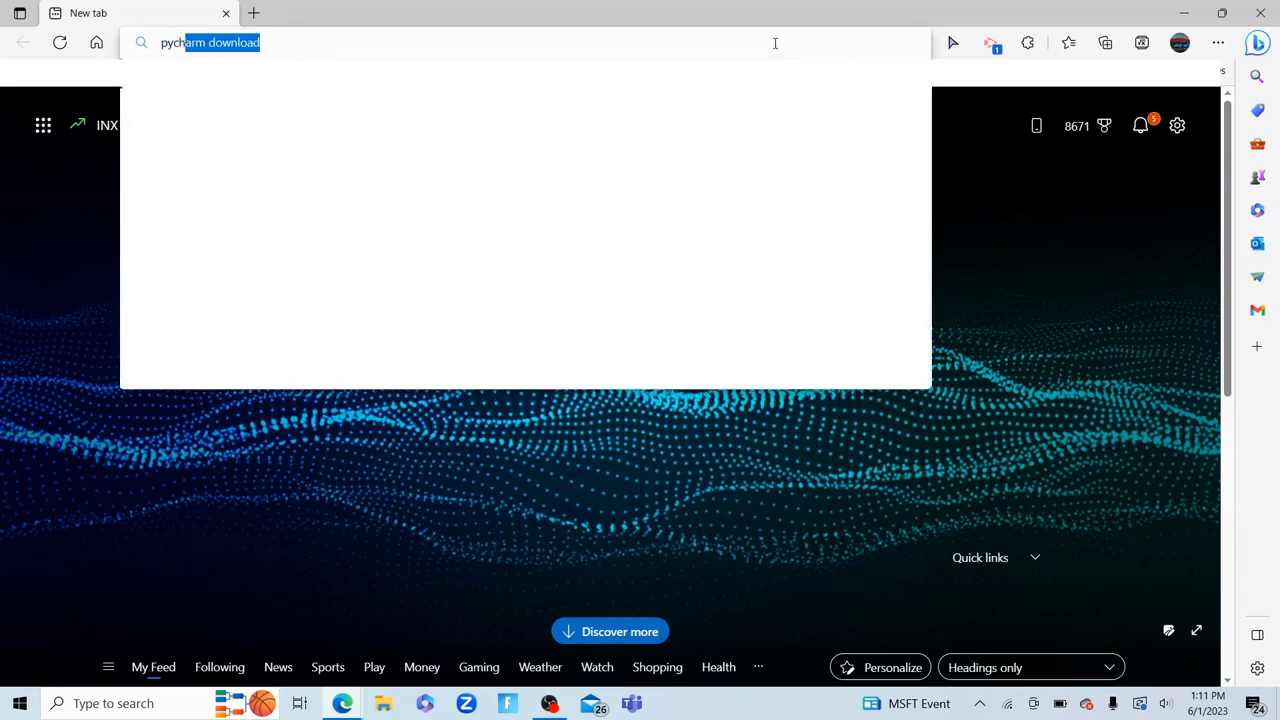
pyautogui.press('Return')
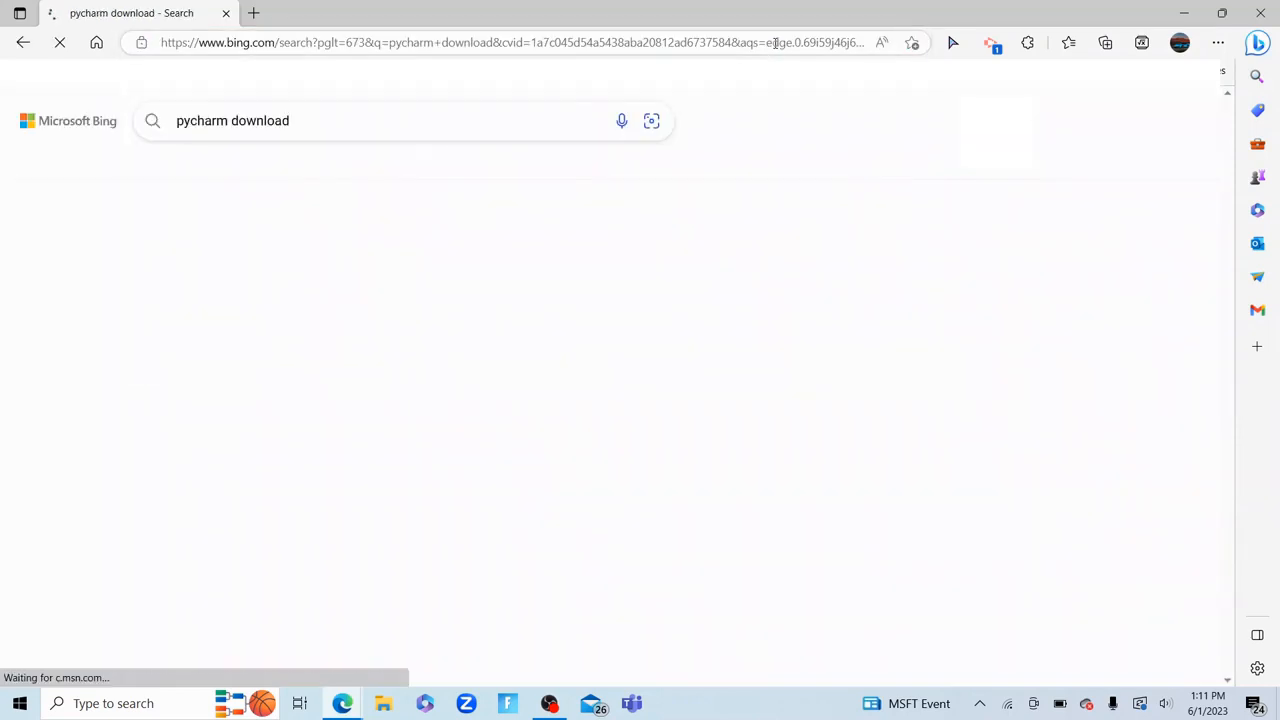
pyautogui.scroll(-1, 533, 247)
pyautogui.scroll(-5, 533, 247)
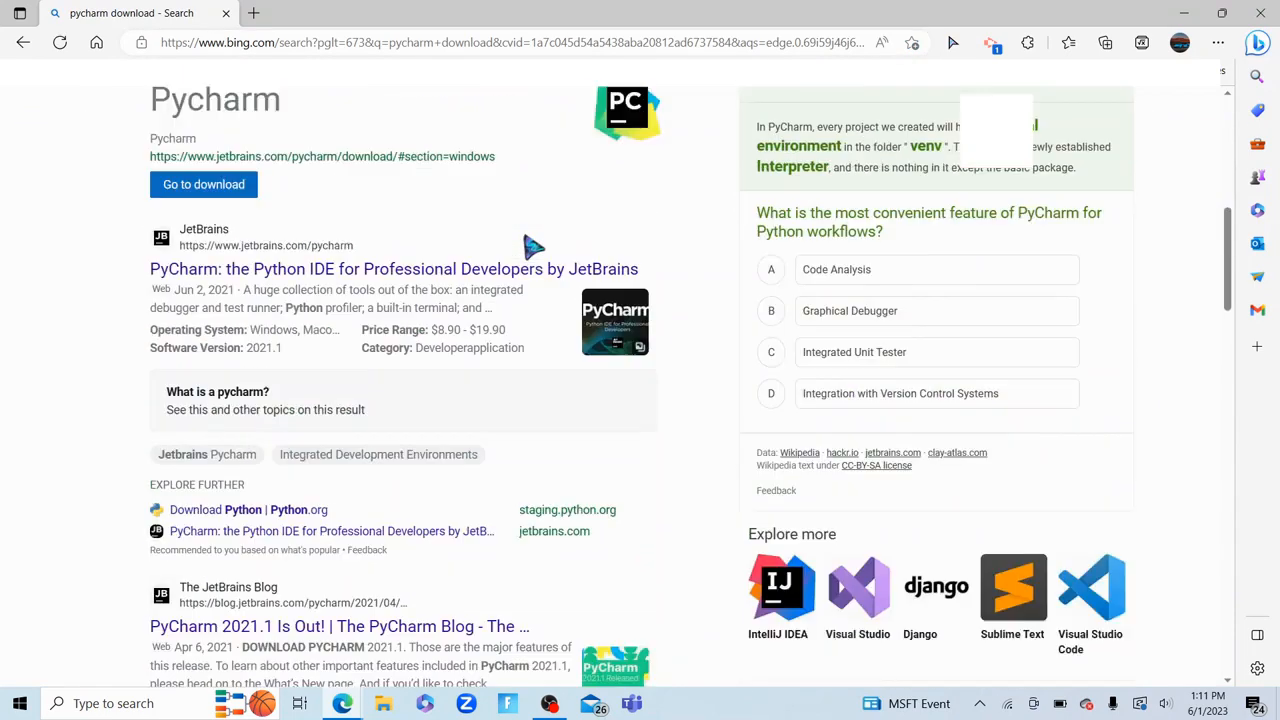
pyautogui.scroll(-2, 533, 247)
pyautogui.scroll(8, 533, 247)
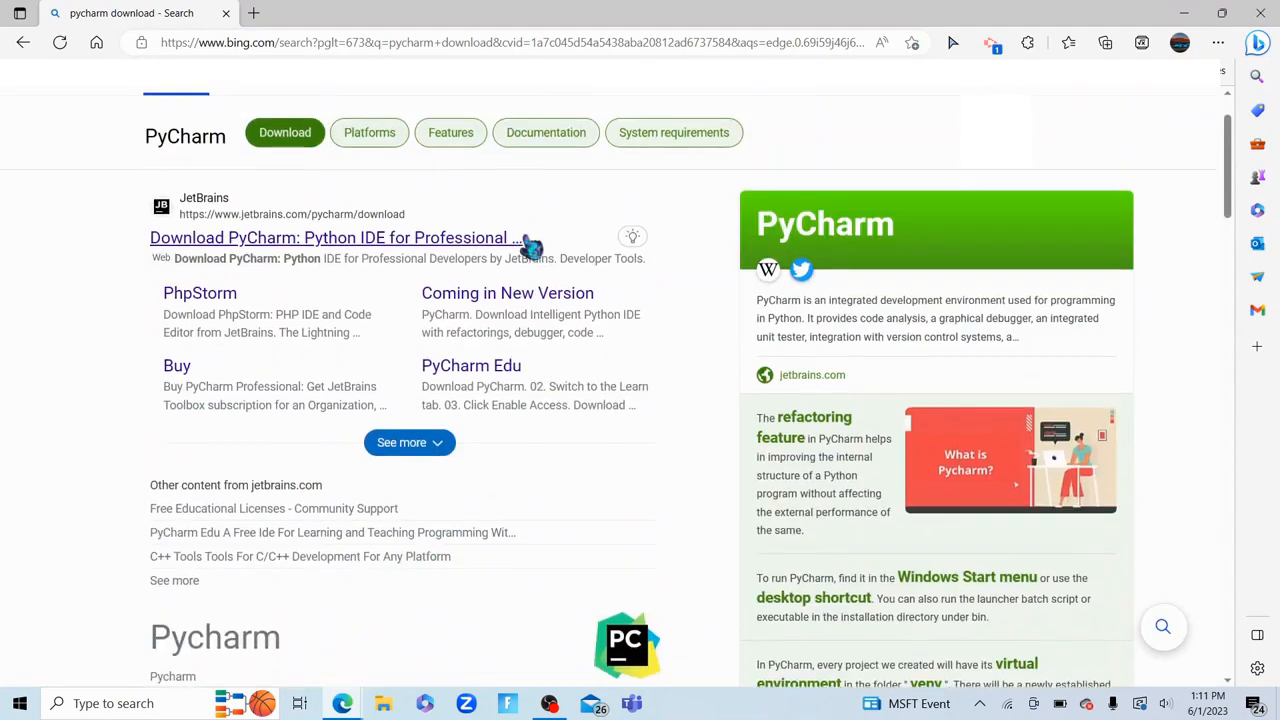
pyautogui.click(314, 244)
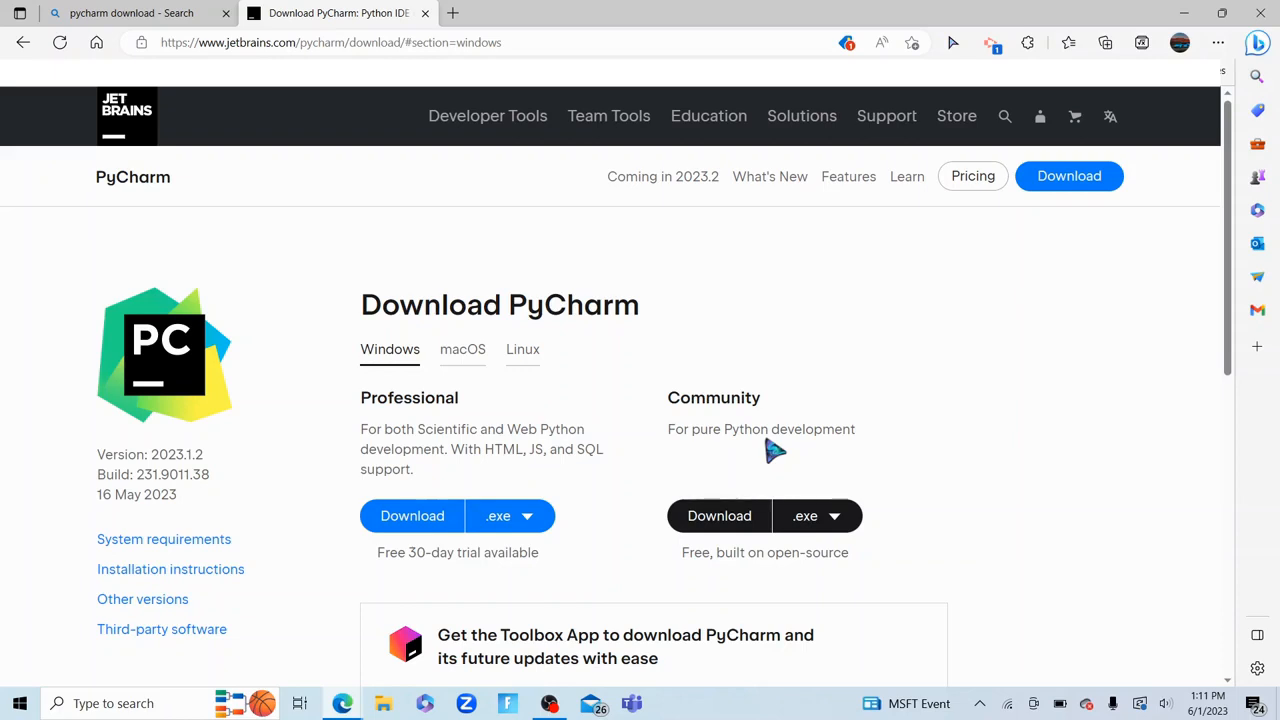
# Download the Windows .exe installer of the PyCharm Community edition and launch it
pyautogui.moveTo(680, 405); pyautogui.dragTo(771, 420)
pyautogui.click(729, 528)
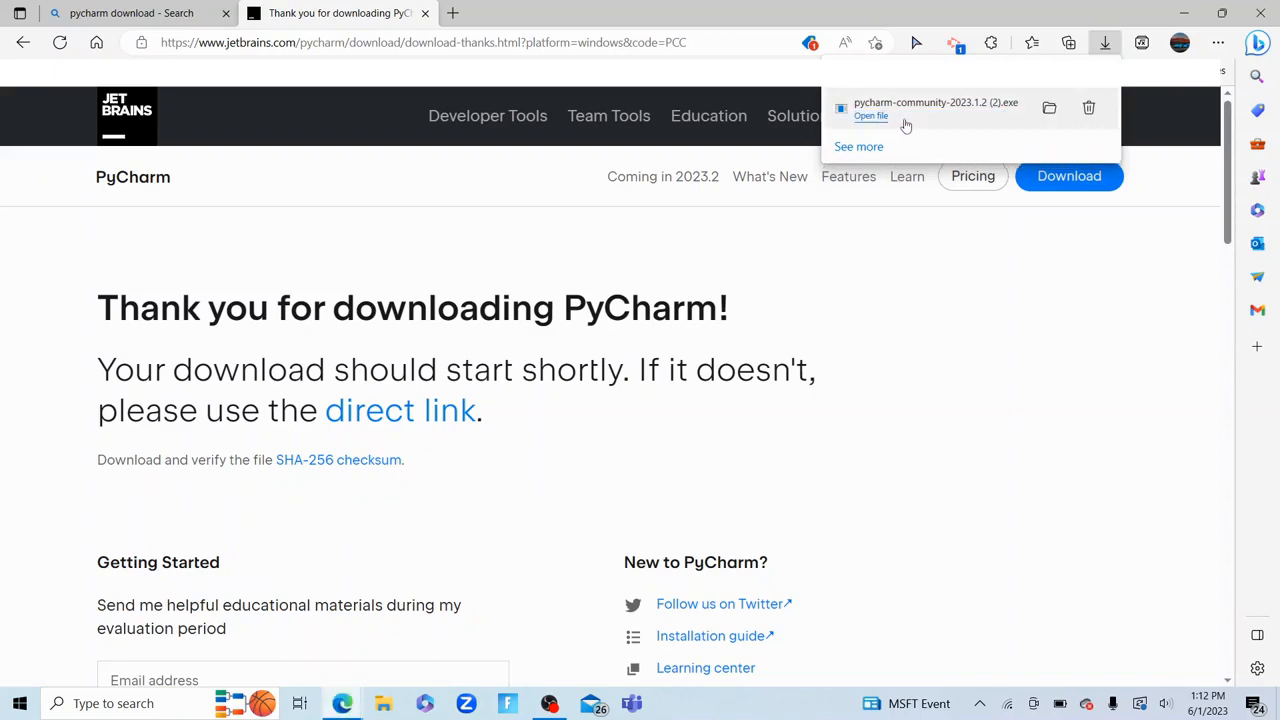
pyautogui.click(957, 116)
pyautogui.click(877, 120)
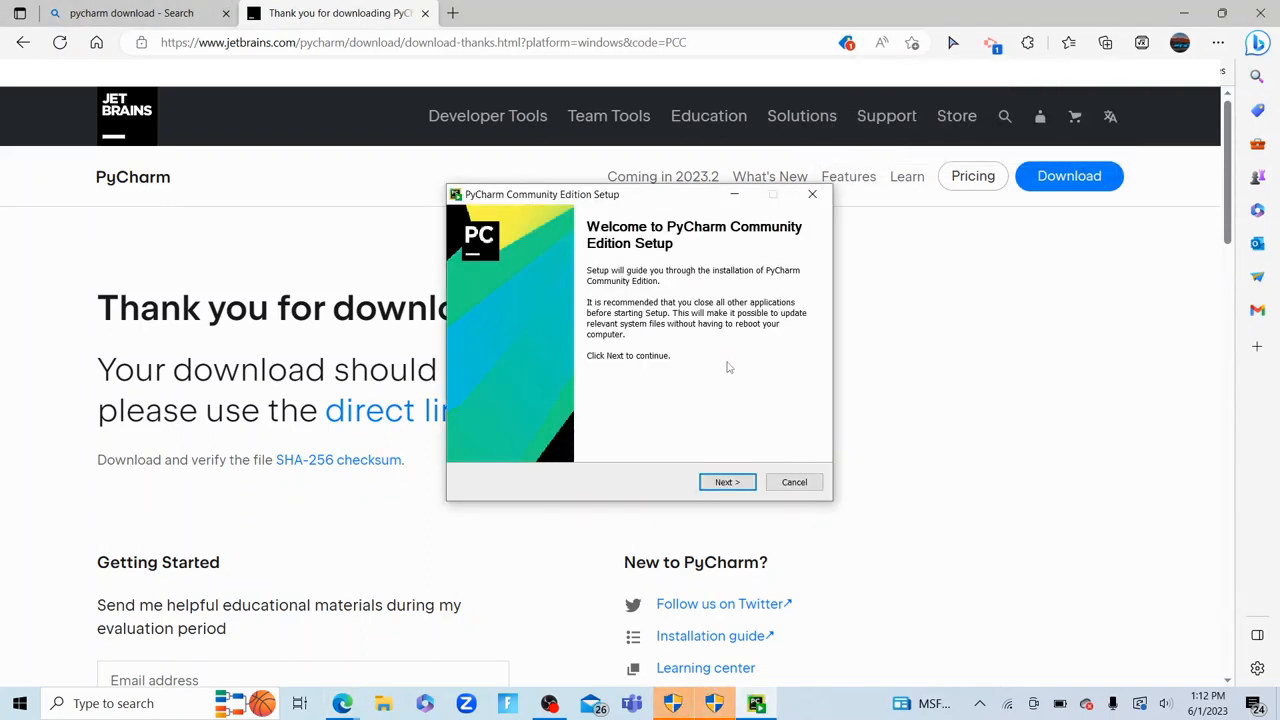
# Set the installation's destination folder to C:\MyPythonPrograms\PyCharm Community Edition 2023.1.2 and proceed to the installation options
pyautogui.click(727, 483)
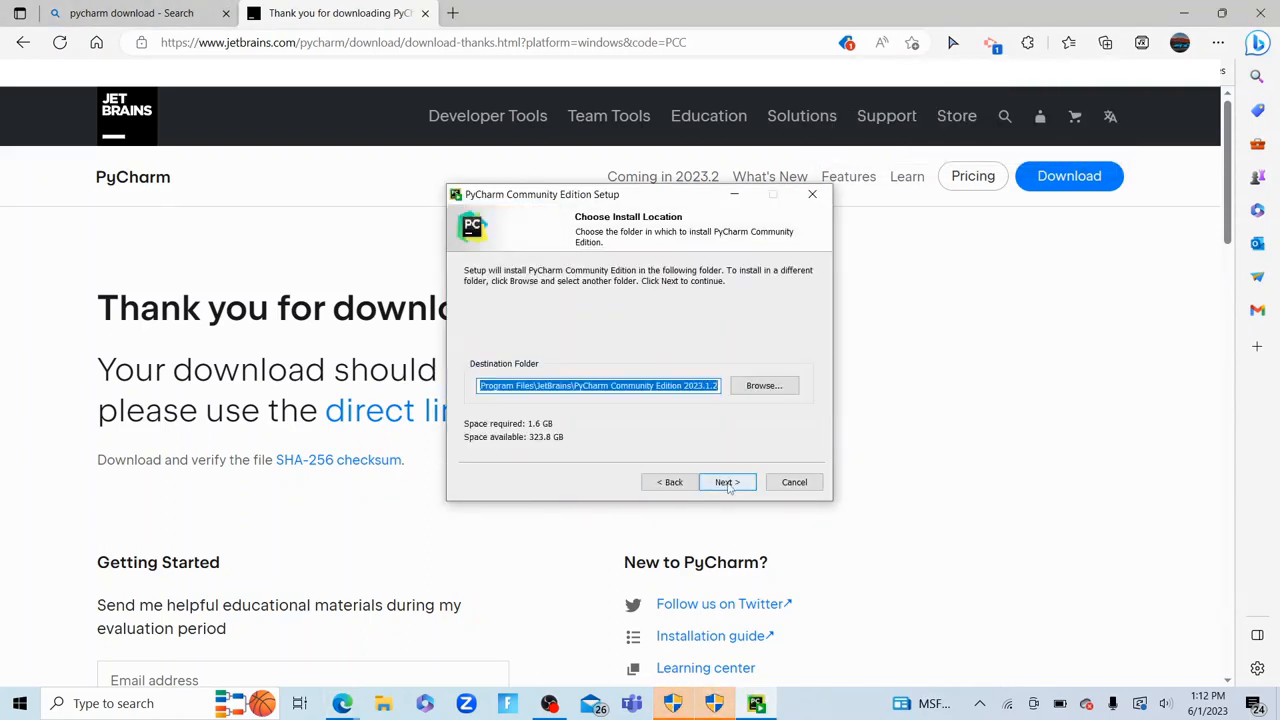
pyautogui.click(640, 388)
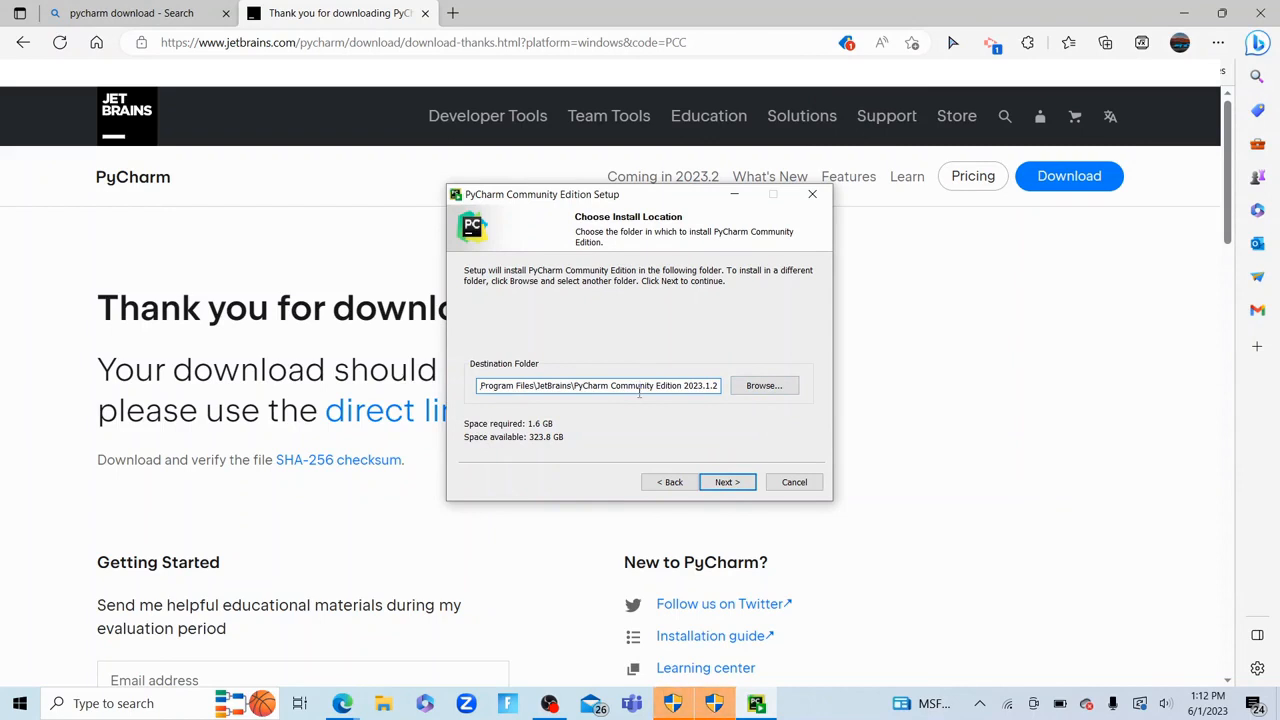
pyautogui.click(763, 385)
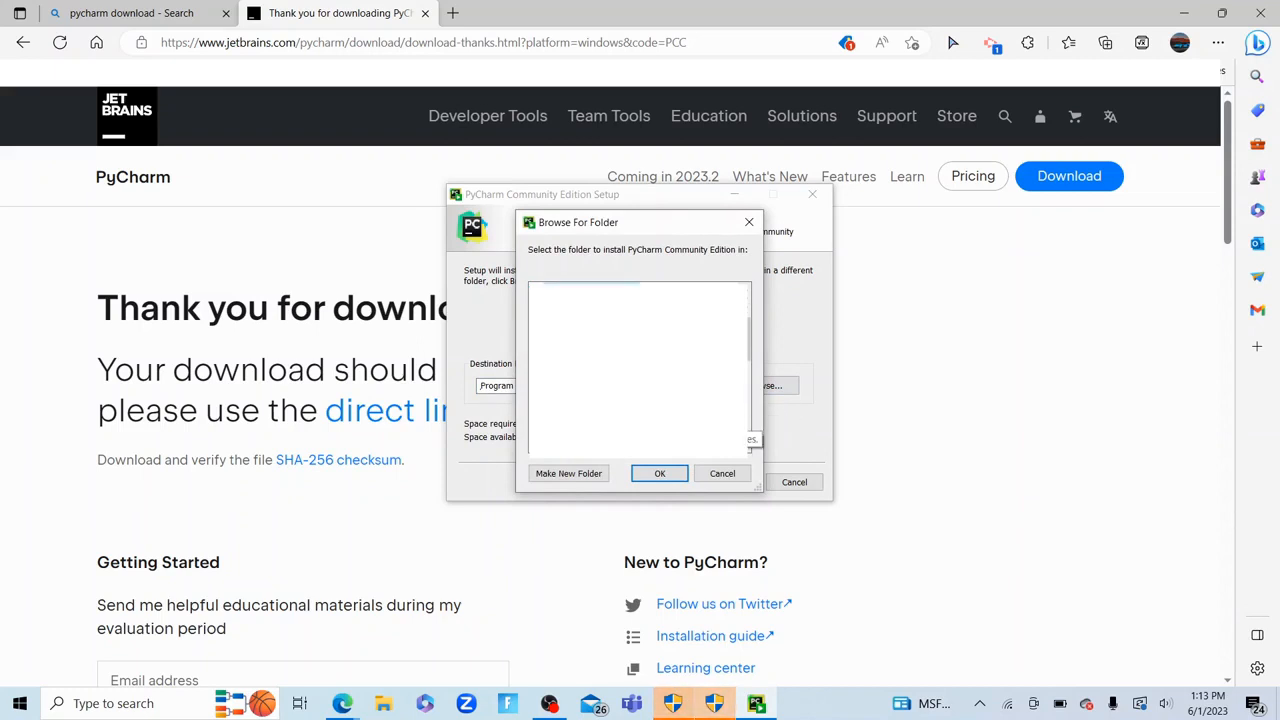
pyautogui.click(660, 474)
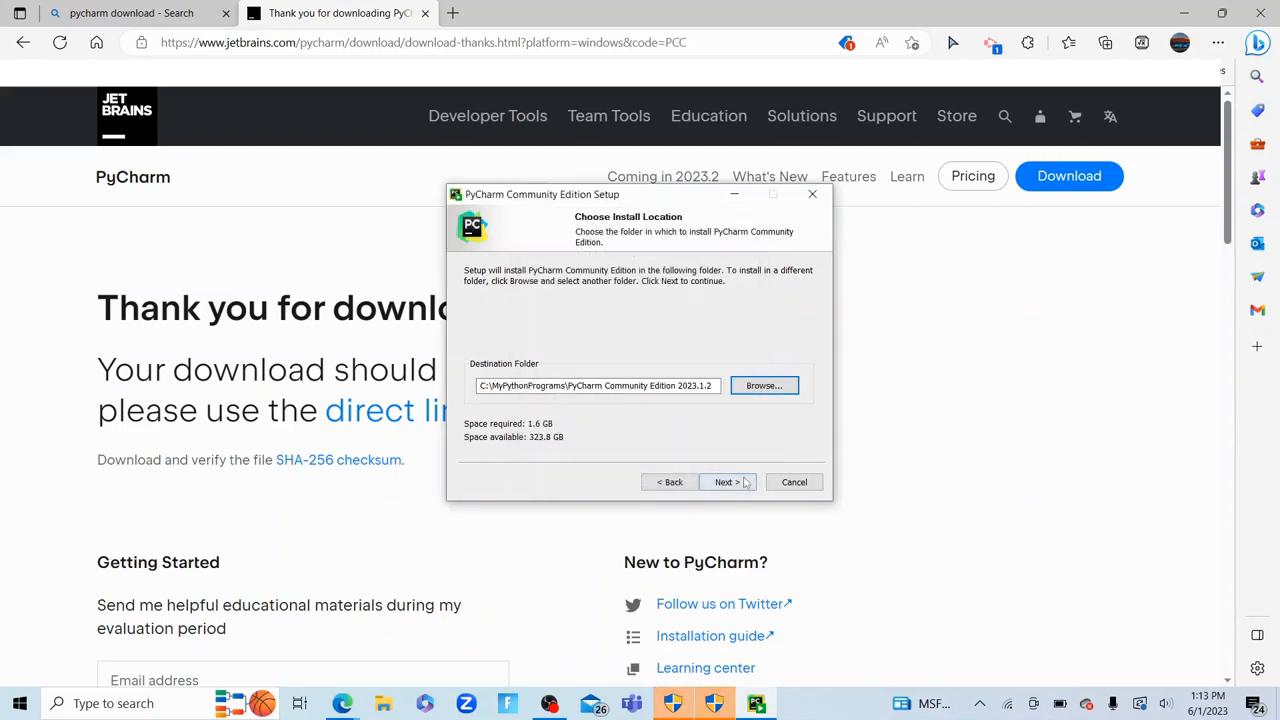
pyautogui.click(727, 482)
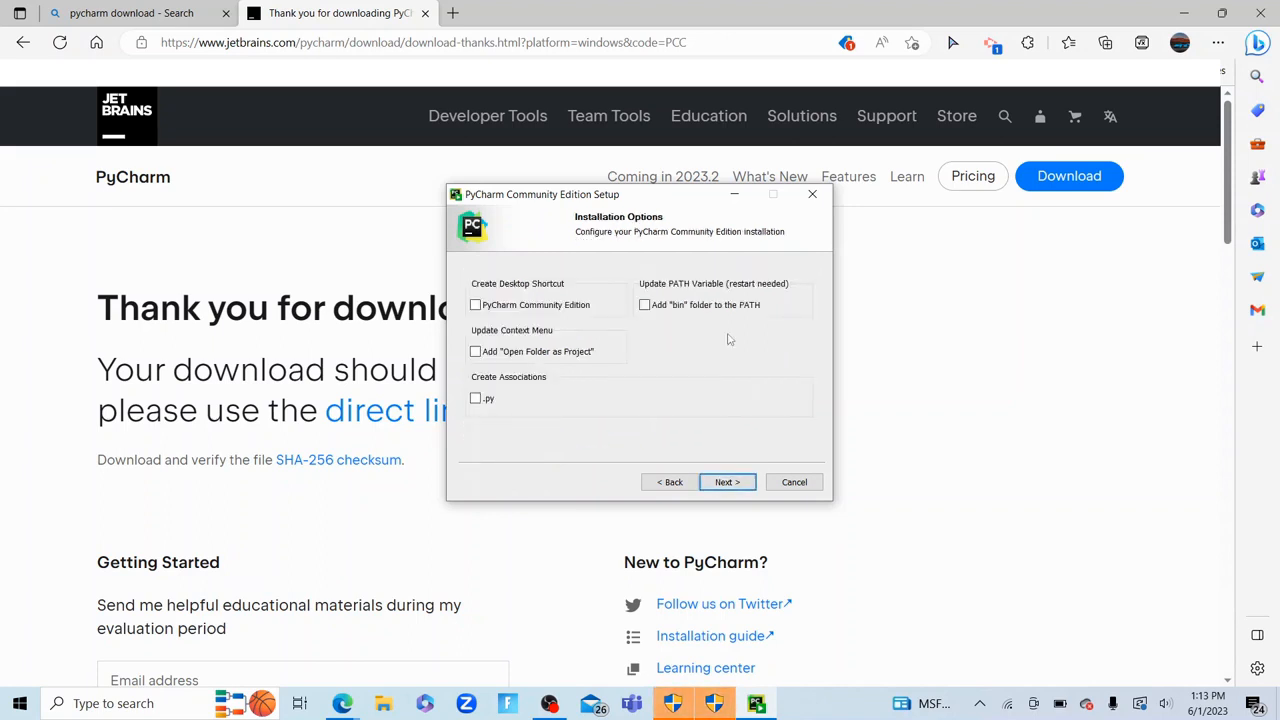
# Install PyCharm with a desktop shortcut and the "bin" folder added to the PATH, finishing with the option to reboot manually
pyautogui.click(476, 306)
pyautogui.click(650, 312)
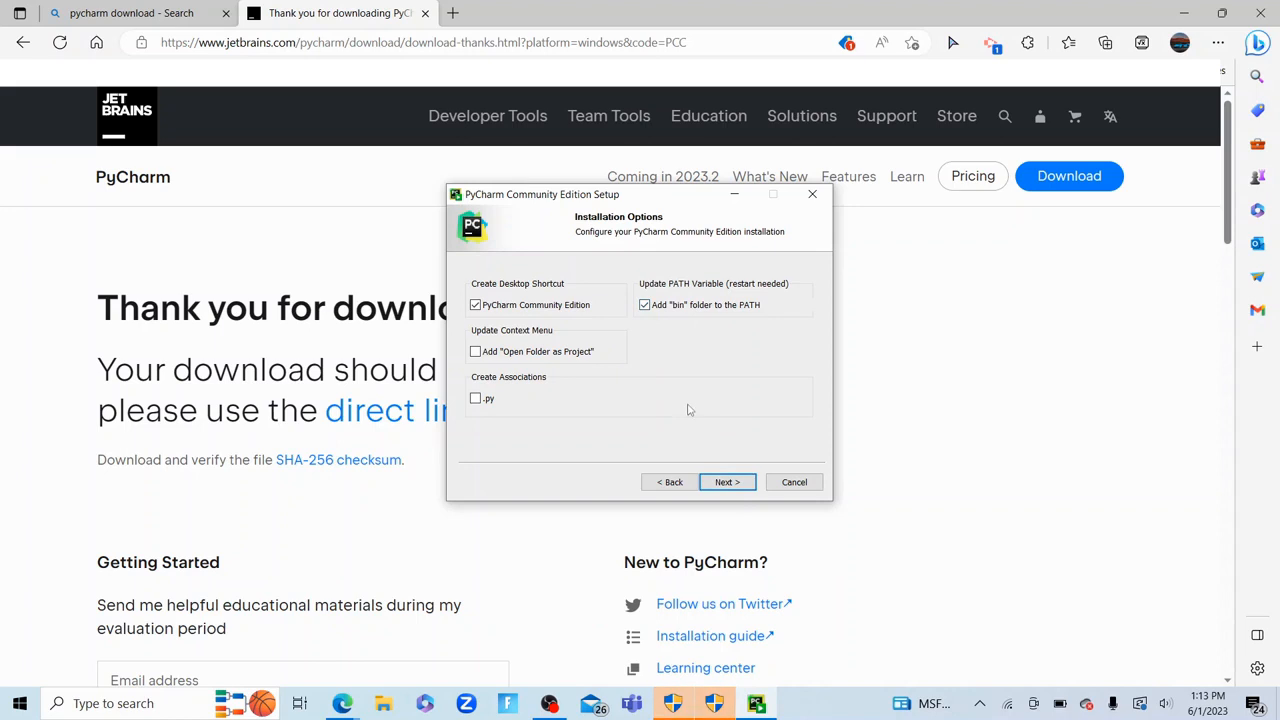
pyautogui.click(727, 482)
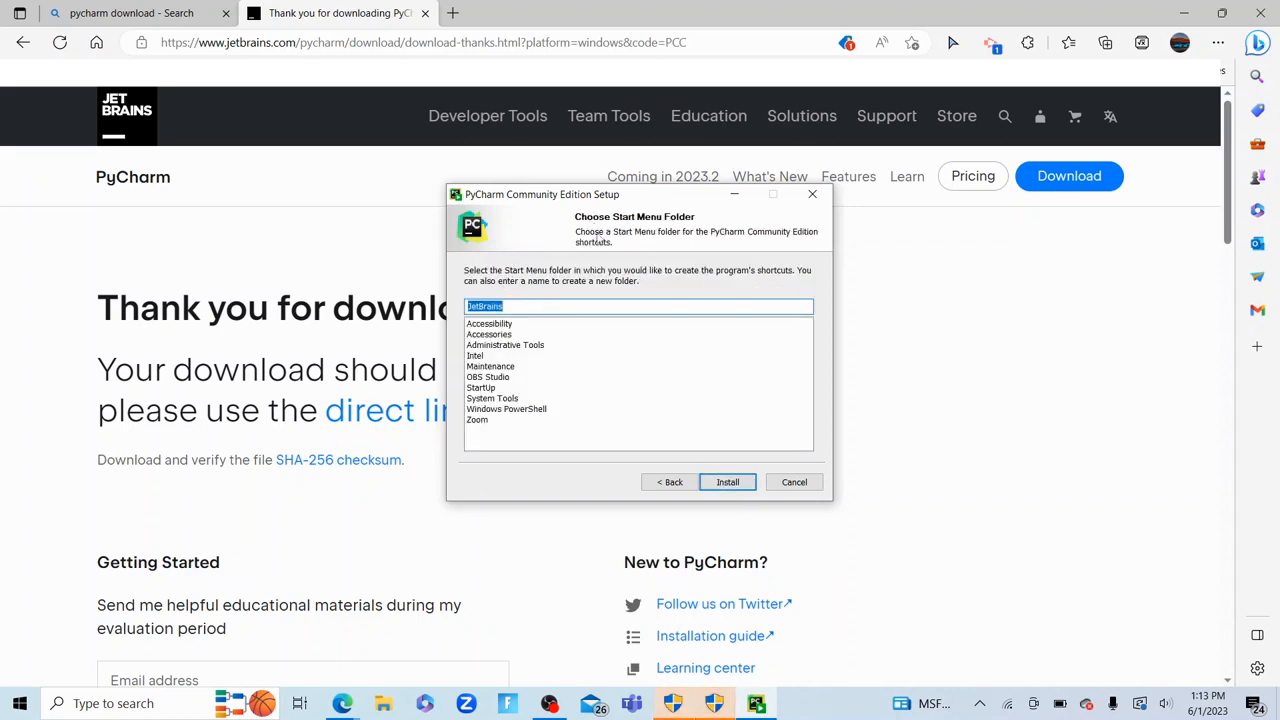
pyautogui.click(734, 486)
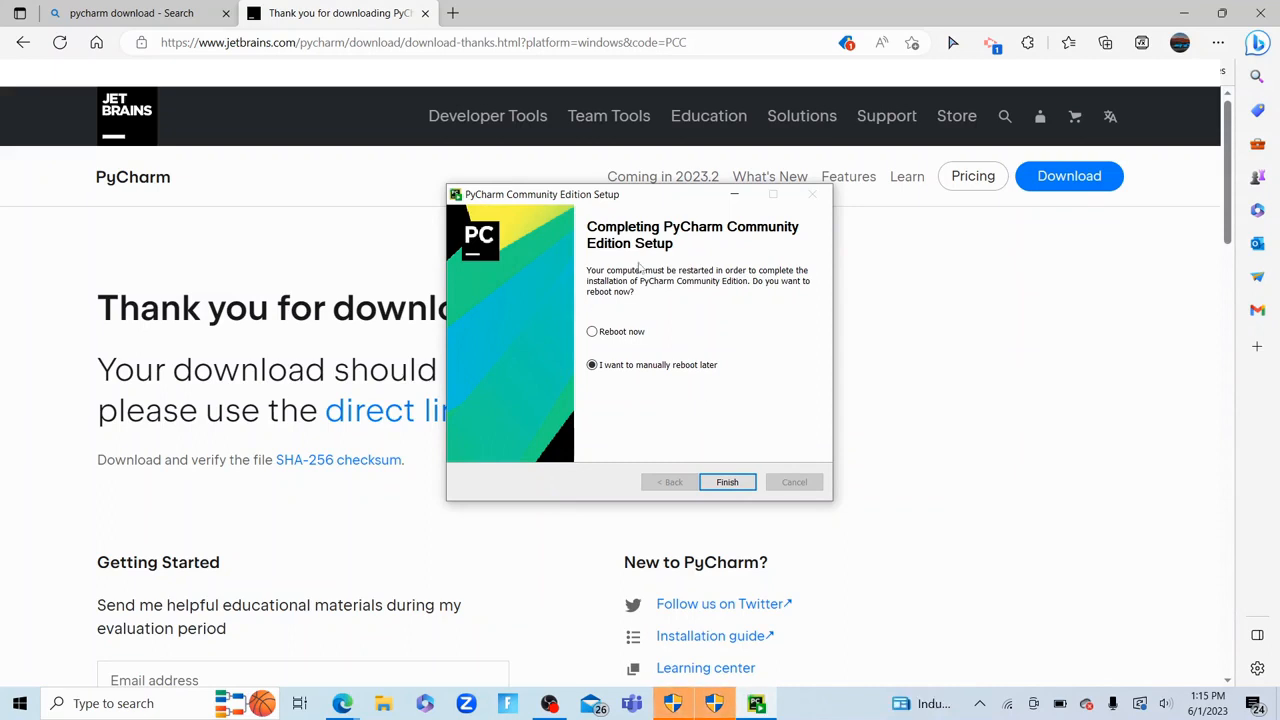
pyautogui.click(729, 482)
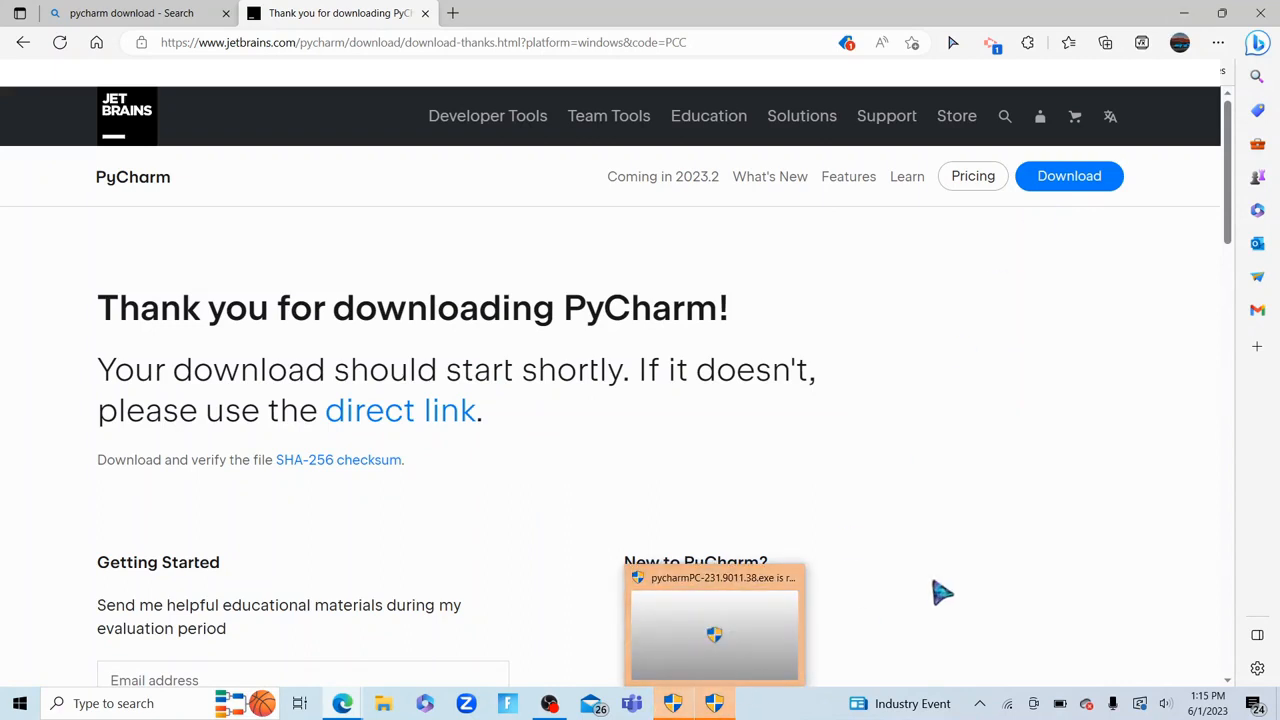
# Minimize the browser and start PyCharm without importing settings, with its welcome window maximized
pyautogui.click(1183, 22)
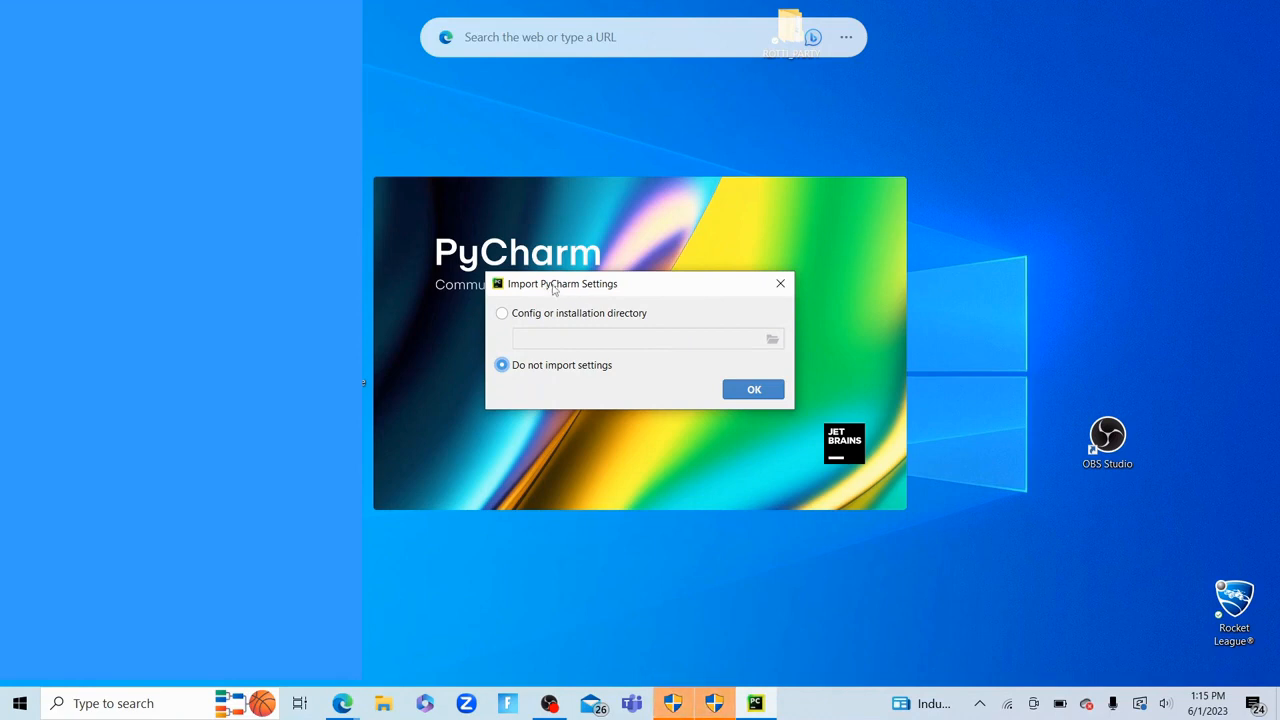
pyautogui.click(514, 318)
pyautogui.click(569, 364)
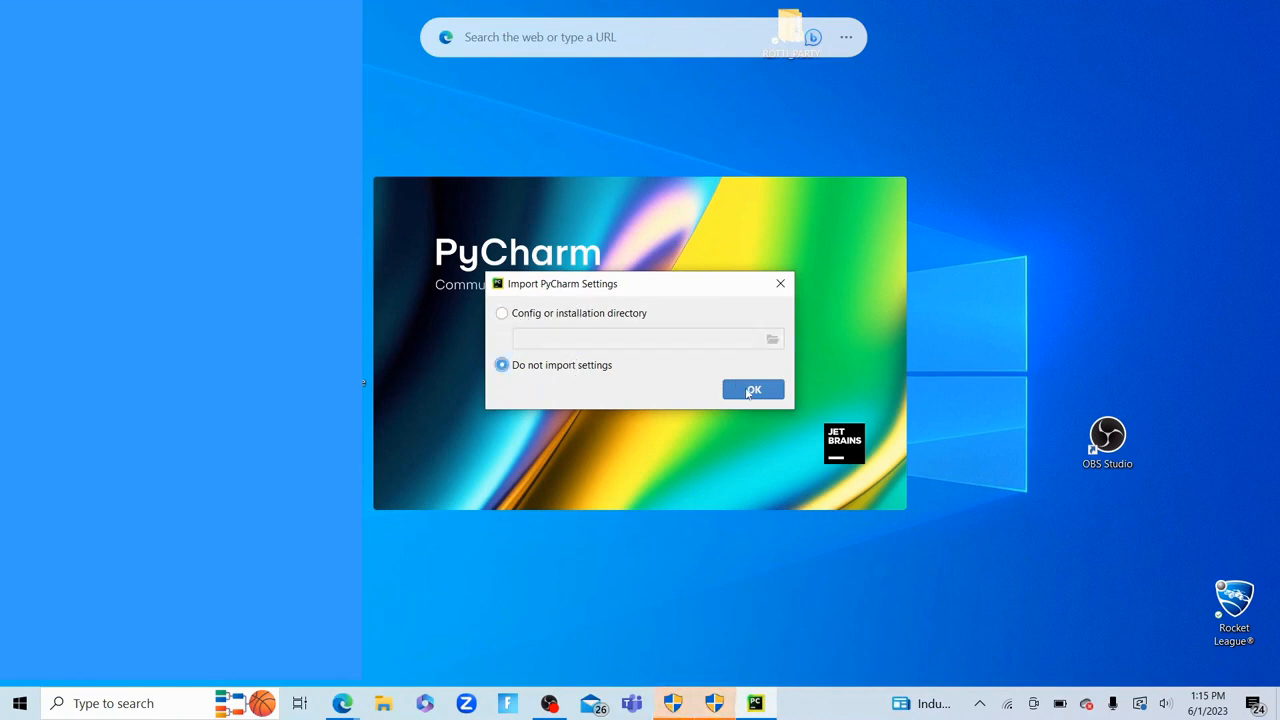
pyautogui.click(752, 390)
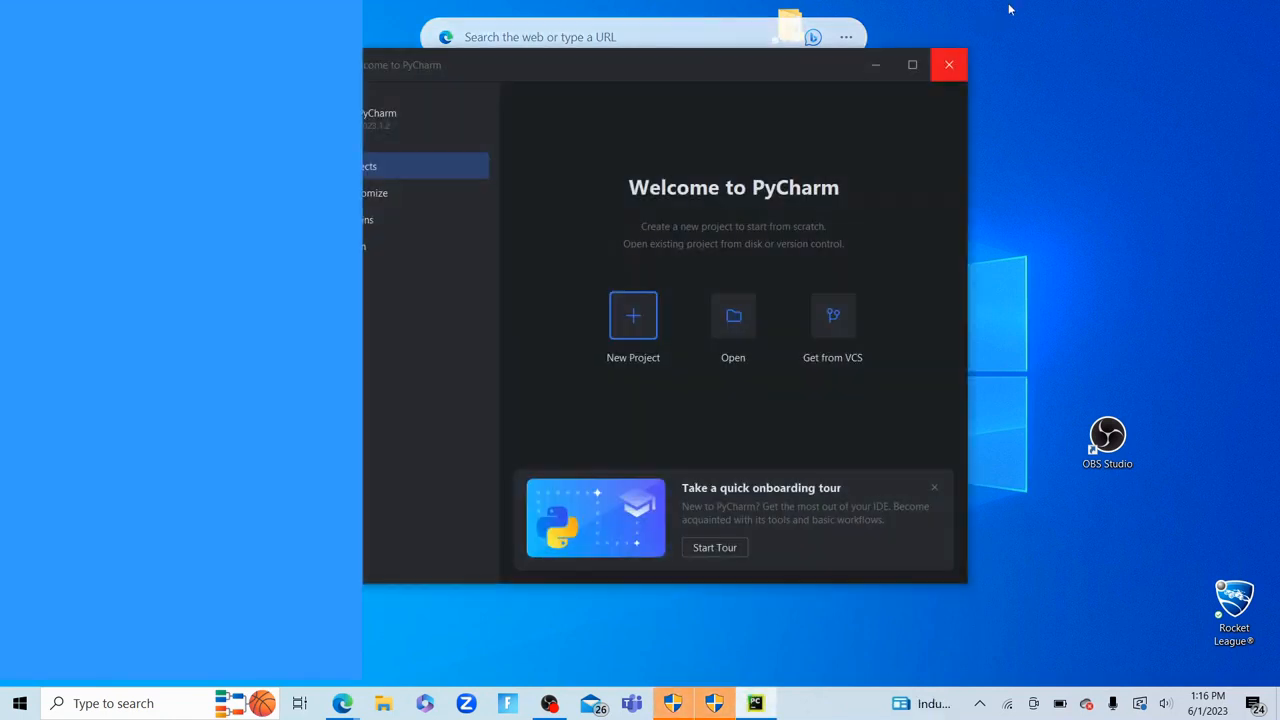
pyautogui.click(912, 66)
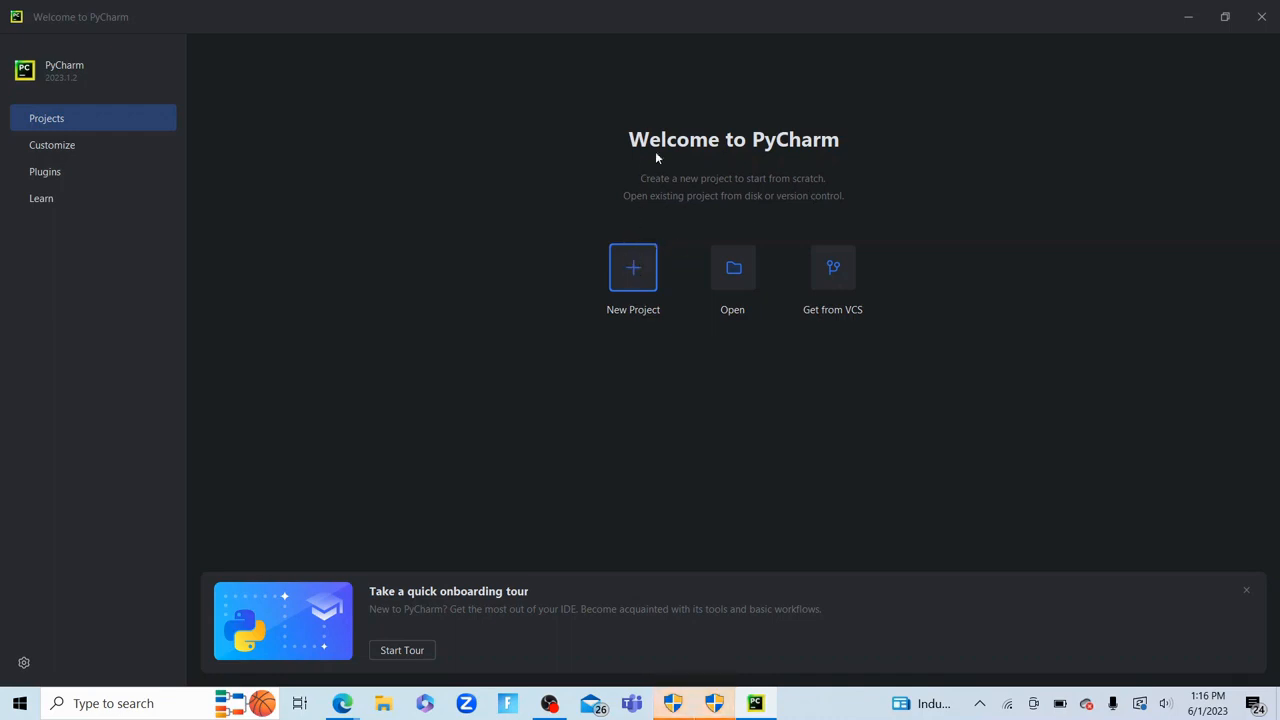
# Create the project pythonProject1 with a new Virtualenv on Python 3.9 and a main.py welcome script, and dismiss the pop-up notifications
pyautogui.click(628, 268)
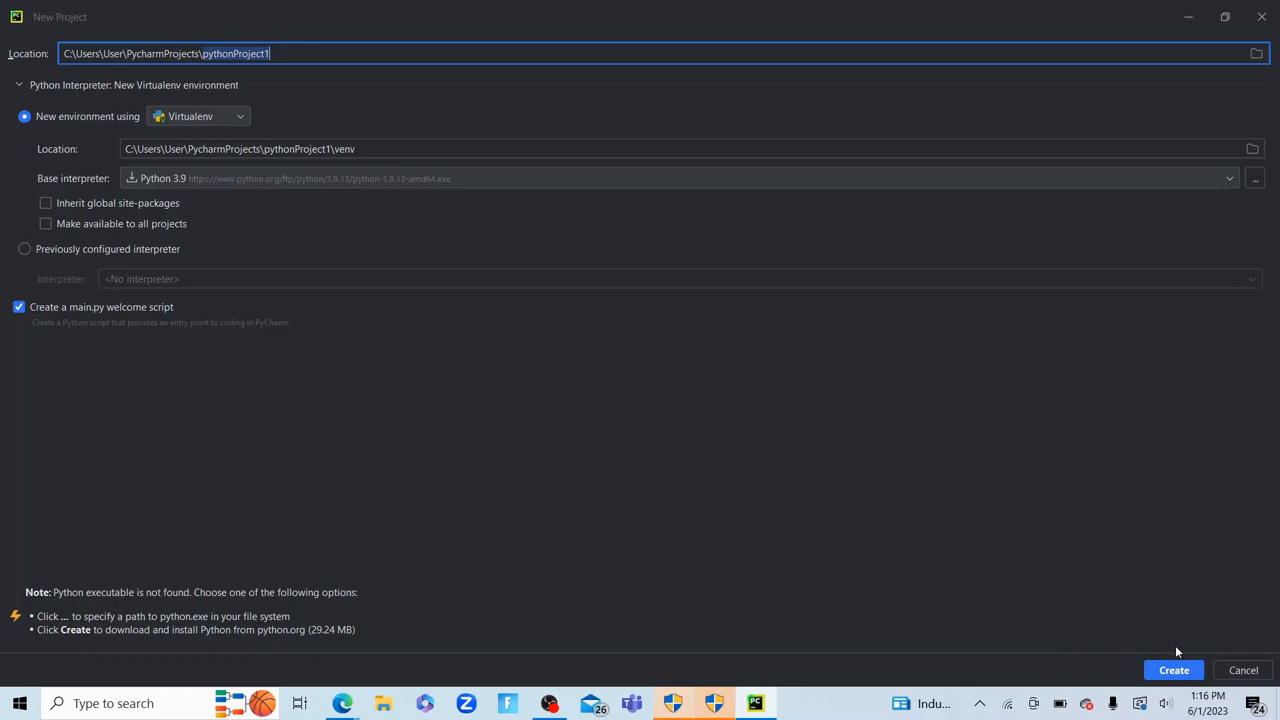
pyautogui.click(1174, 670)
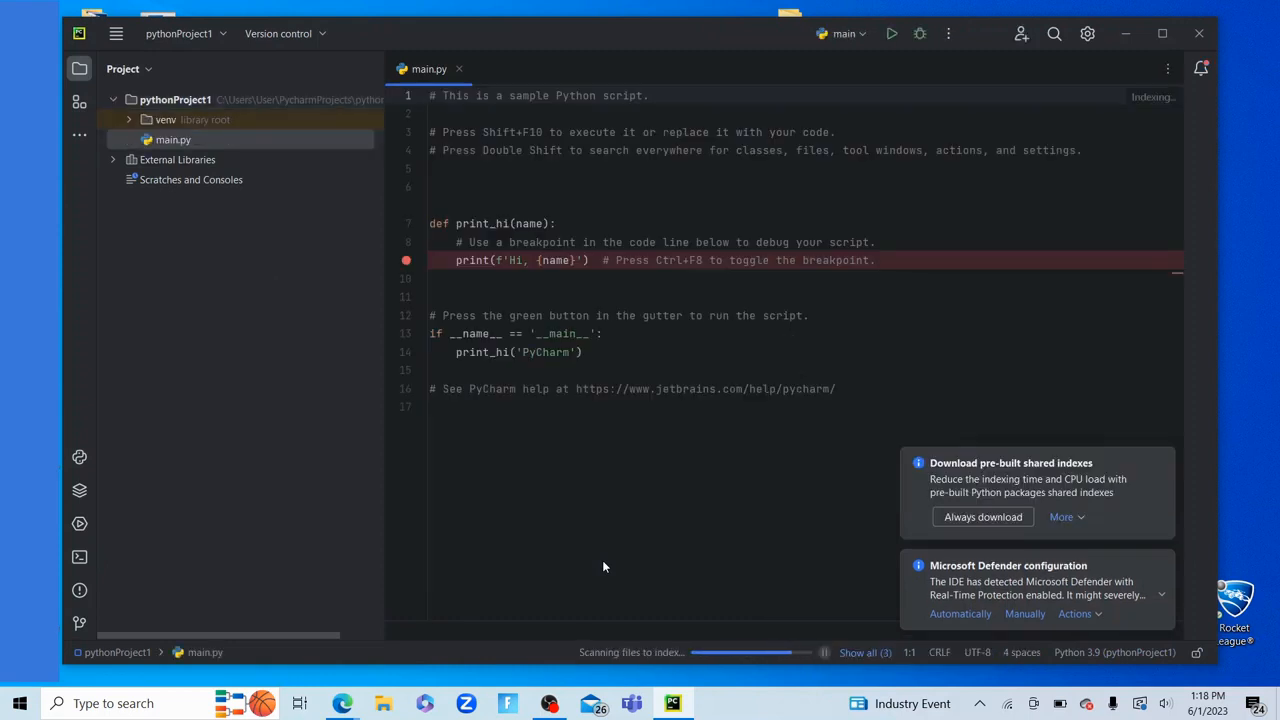
pyautogui.click(1162, 33)
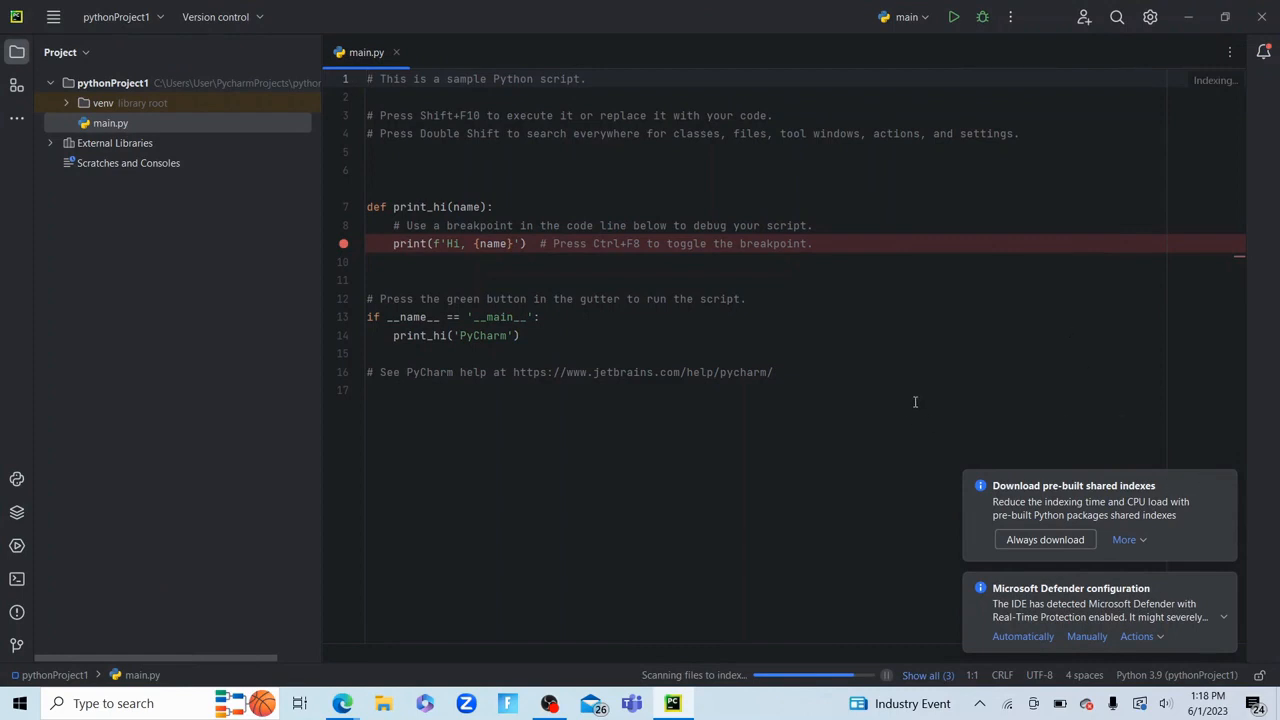
pyautogui.click(1223, 481)
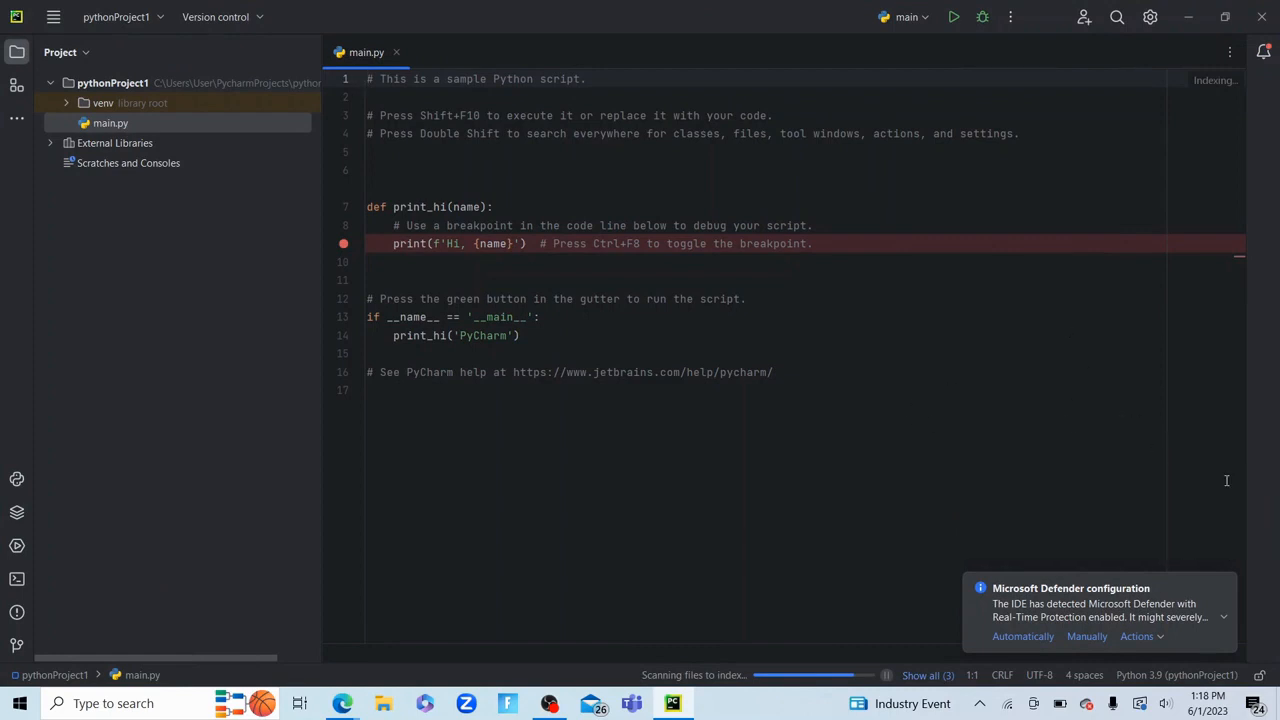
pyautogui.click(1222, 586)
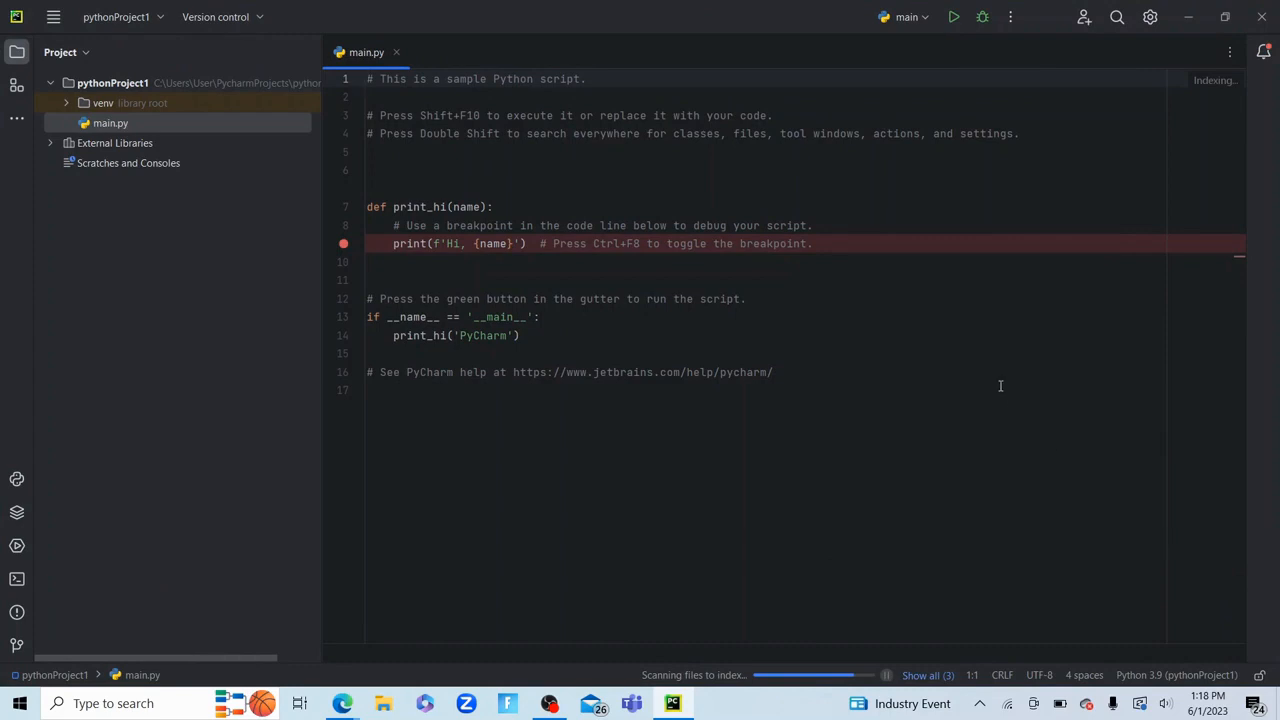
pyautogui.click(681, 90)
pyautogui.moveTo(380, 79); pyautogui.dragTo(786, 386)
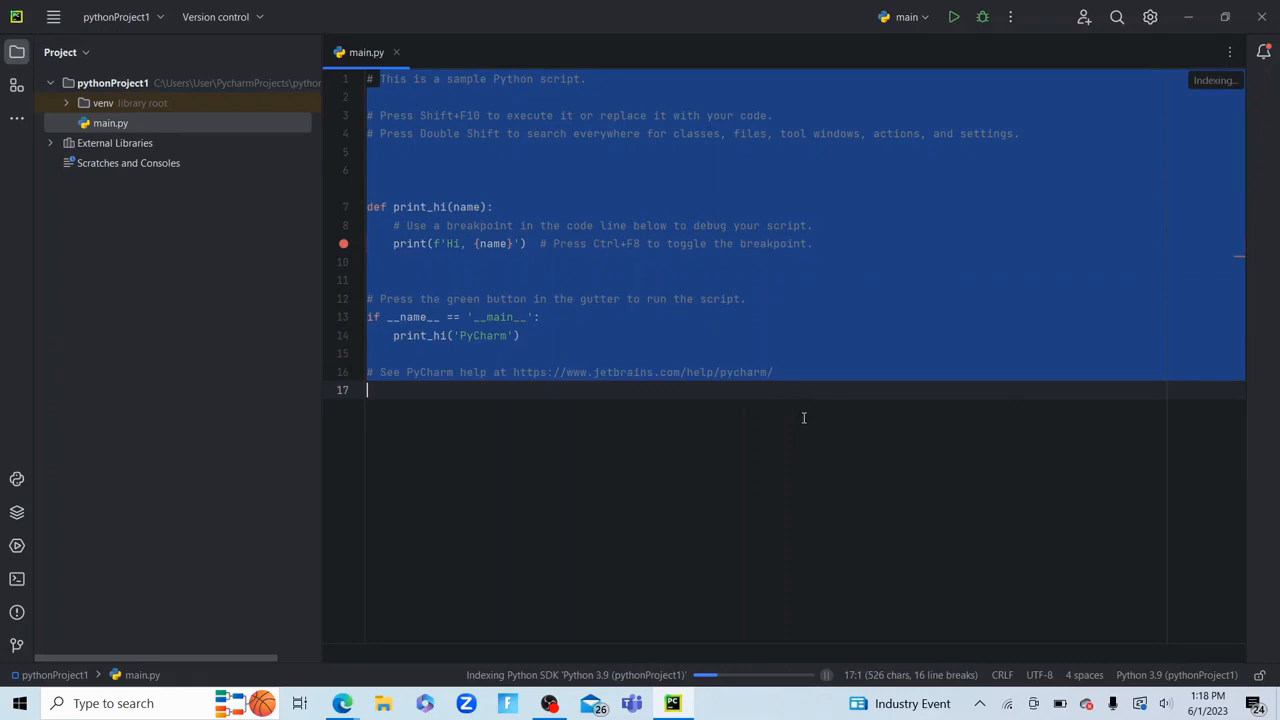
pyautogui.click(831, 385)
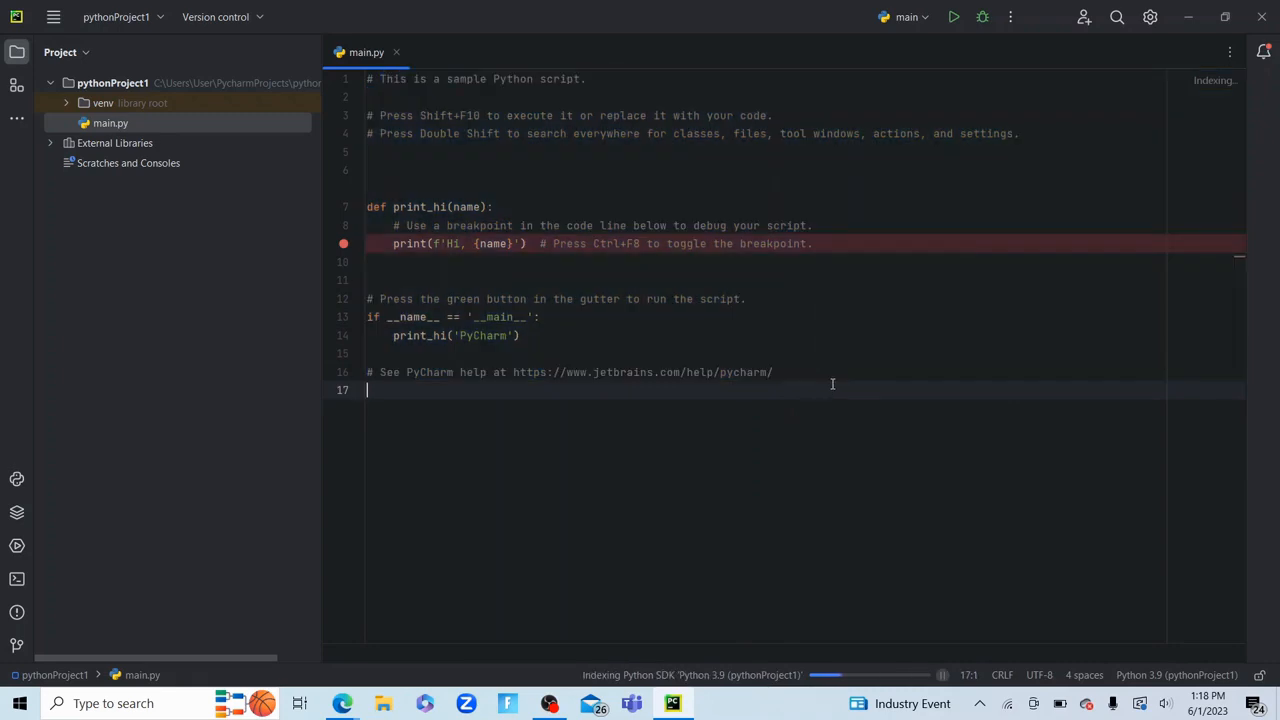
pyautogui.click(870, 169)
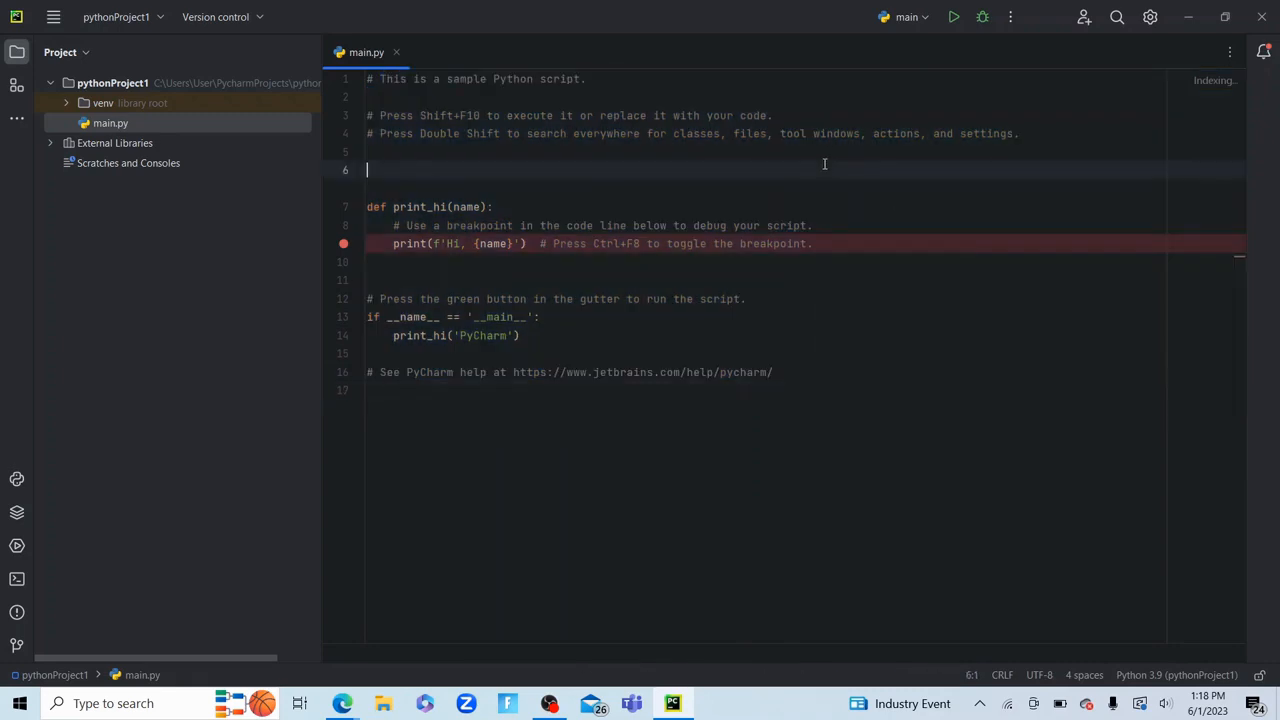
# Run the sample script main.py and highlight its printed greeting in the run output
pyautogui.click(955, 19)
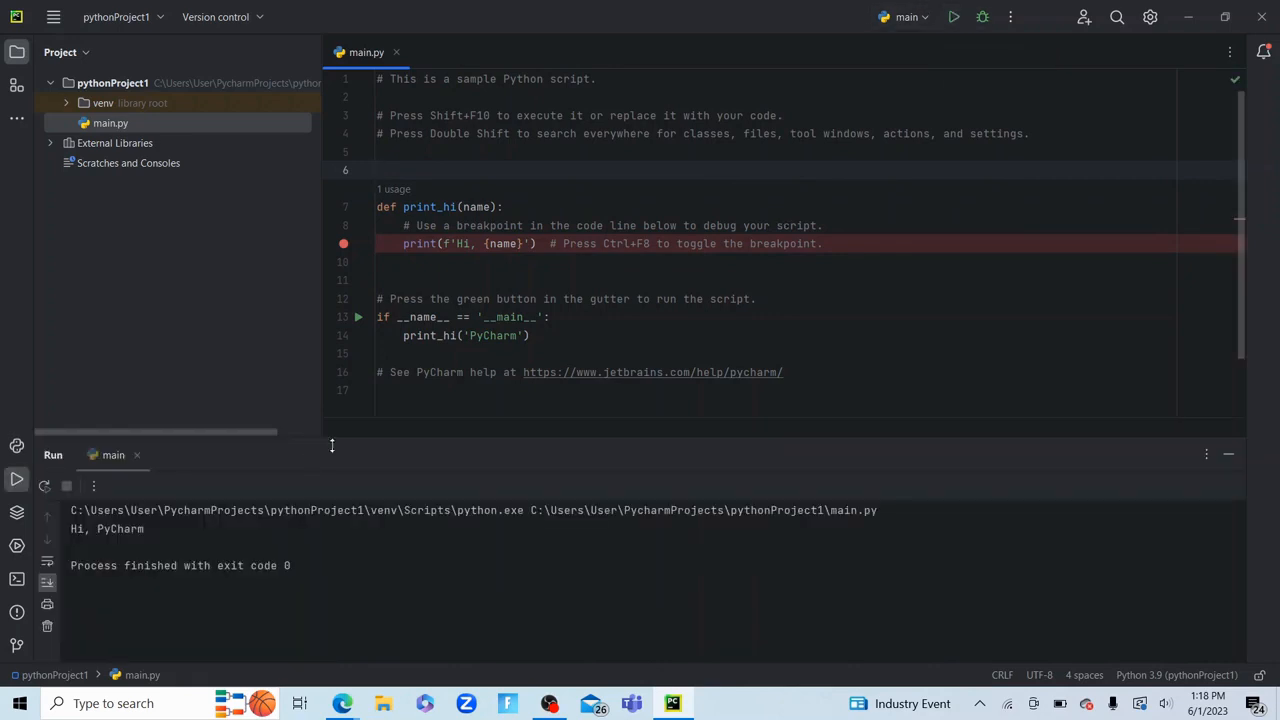
pyautogui.moveTo(150, 530); pyautogui.dragTo(77, 530)
pyautogui.click(71, 533)
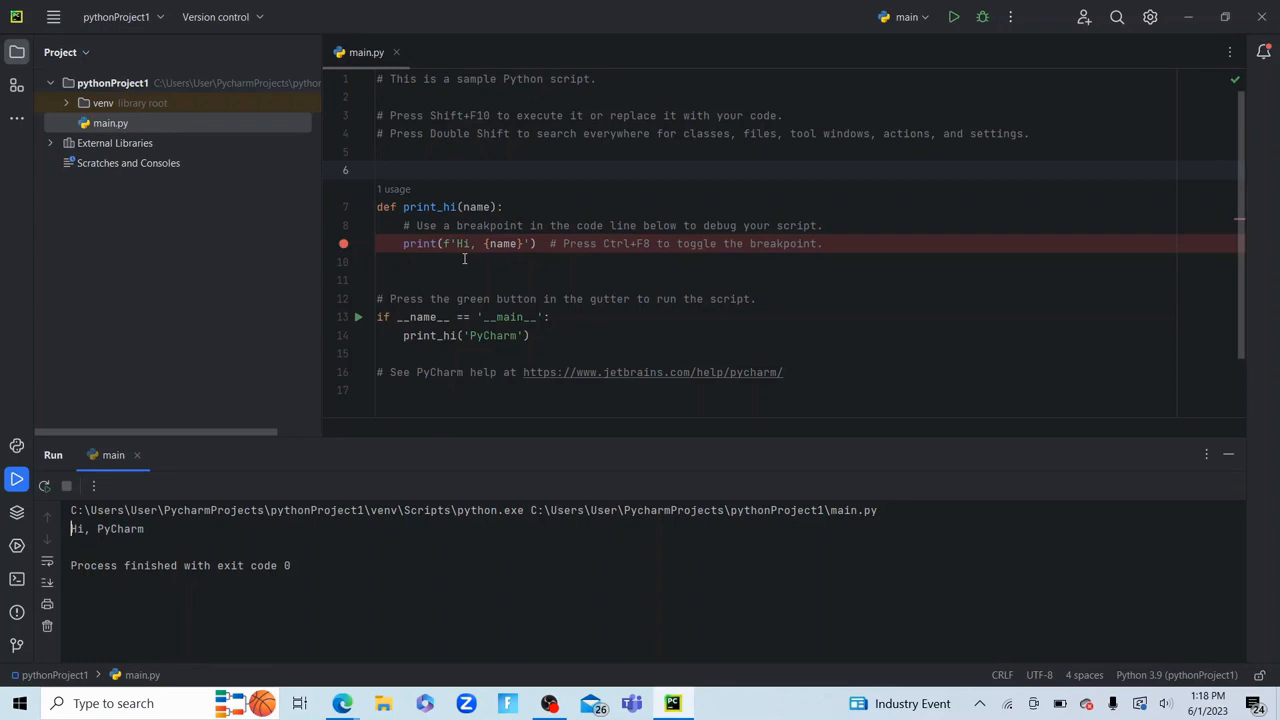
pyautogui.moveTo(144, 530); pyautogui.dragTo(71, 535)
# Place the text cursor at the very start of the first line of main.py
pyautogui.click(547, 282)
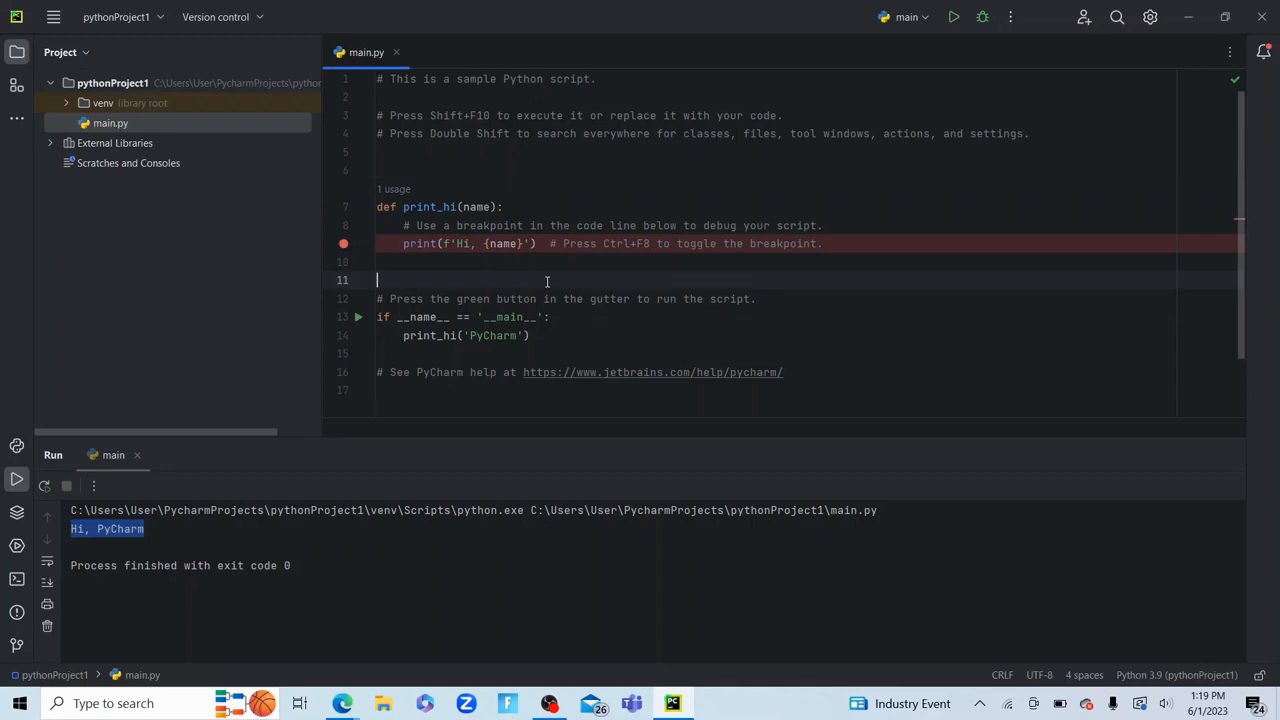
pyautogui.click(517, 245)
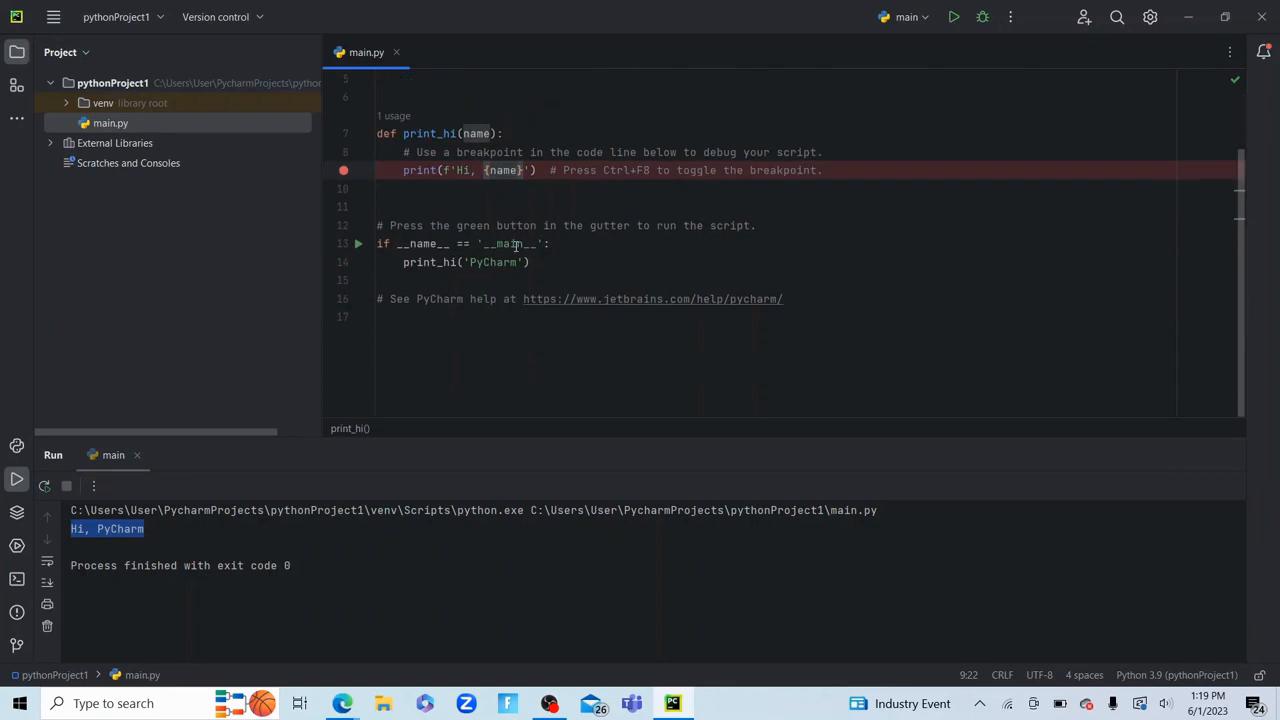
pyautogui.scroll(-2, 517, 245)
pyautogui.scroll(2, 517, 245)
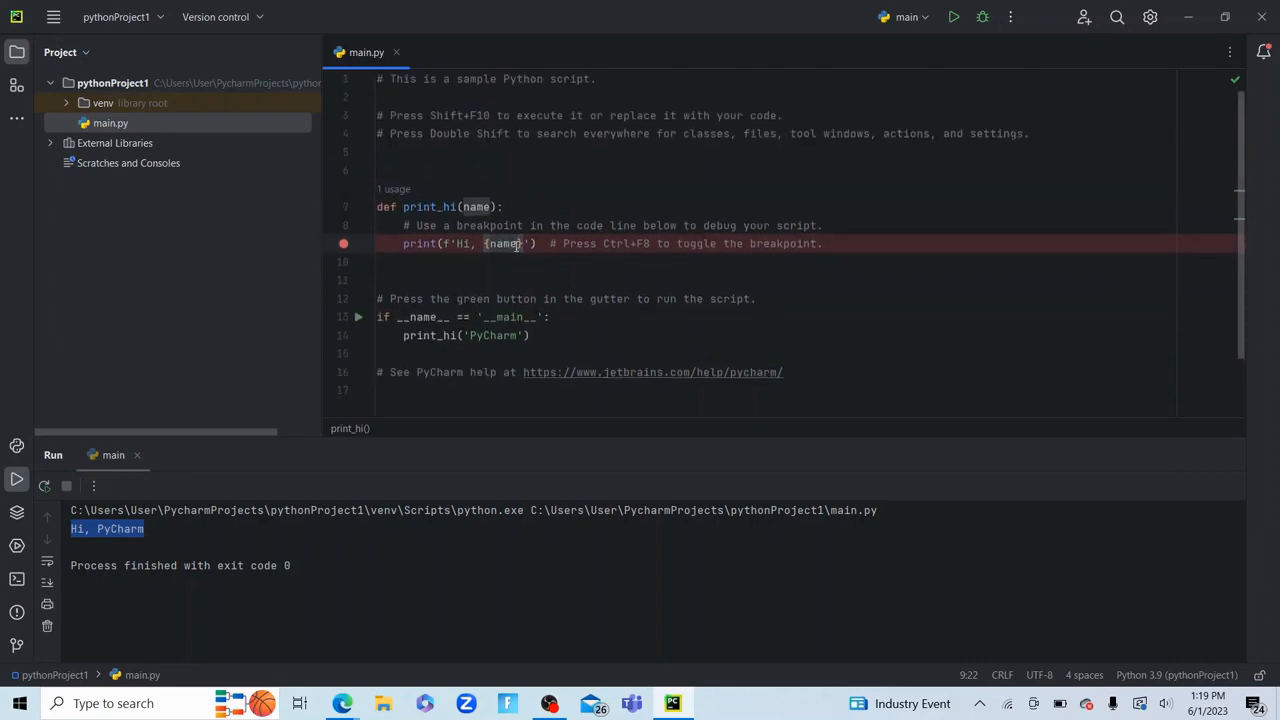
pyautogui.click(379, 78)
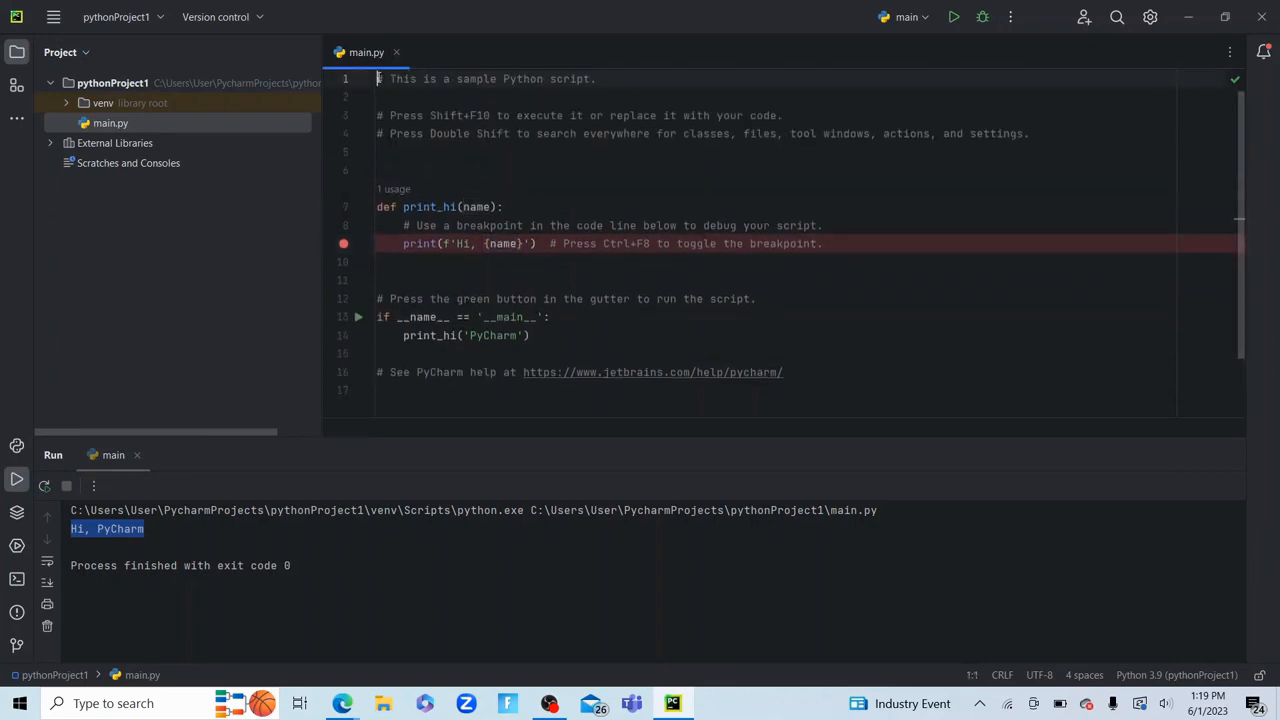